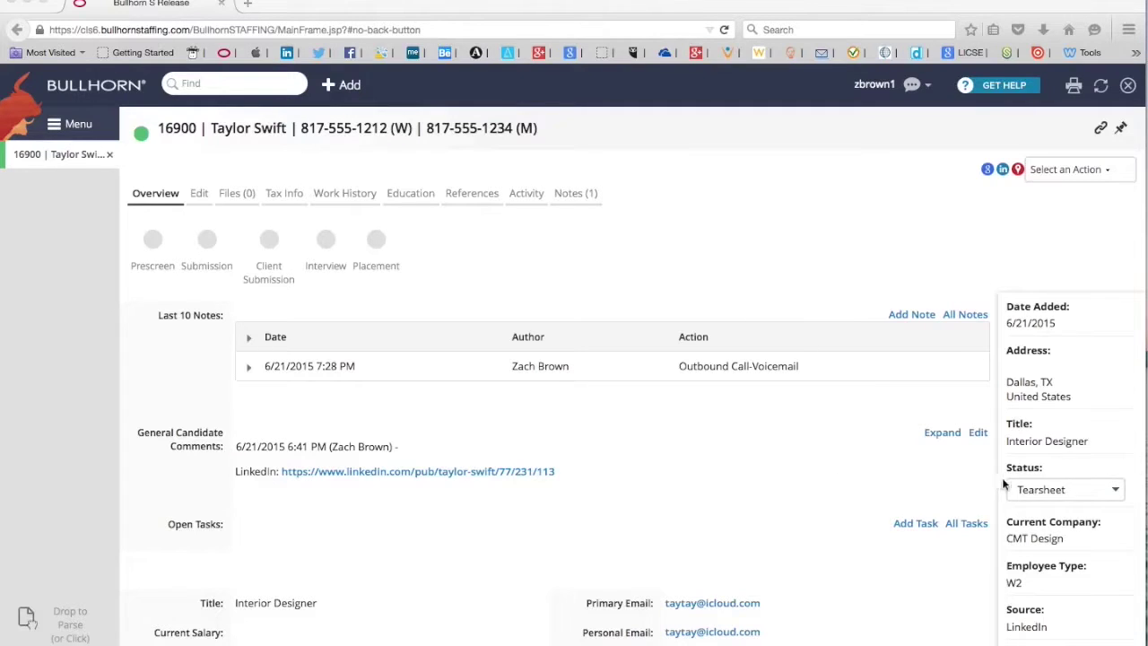
# Keep the candidate's status at Tearsheet and choose Add to Tearsheet from the actions menu
pyautogui.click(1116, 492)
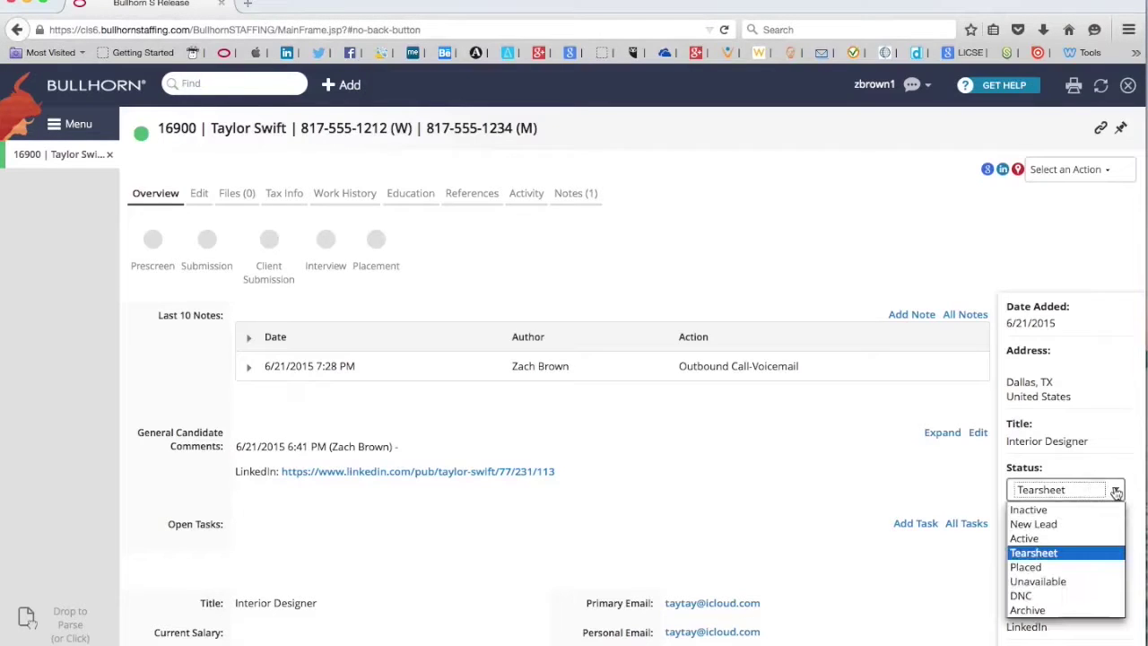
pyautogui.click(1084, 554)
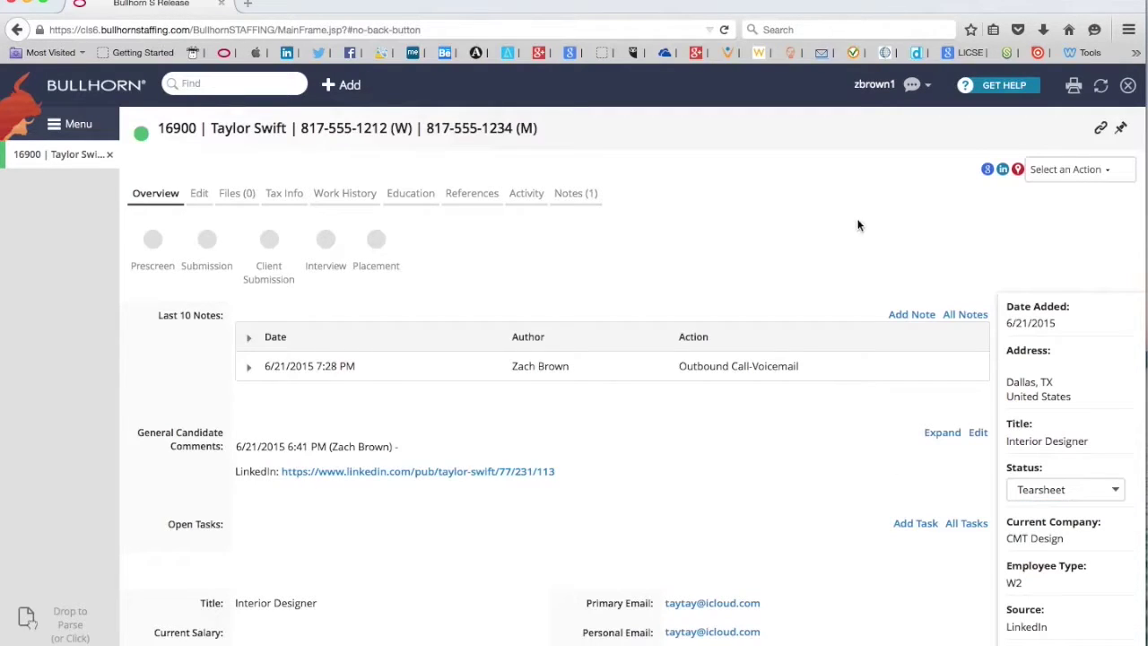
pyautogui.click(1108, 173)
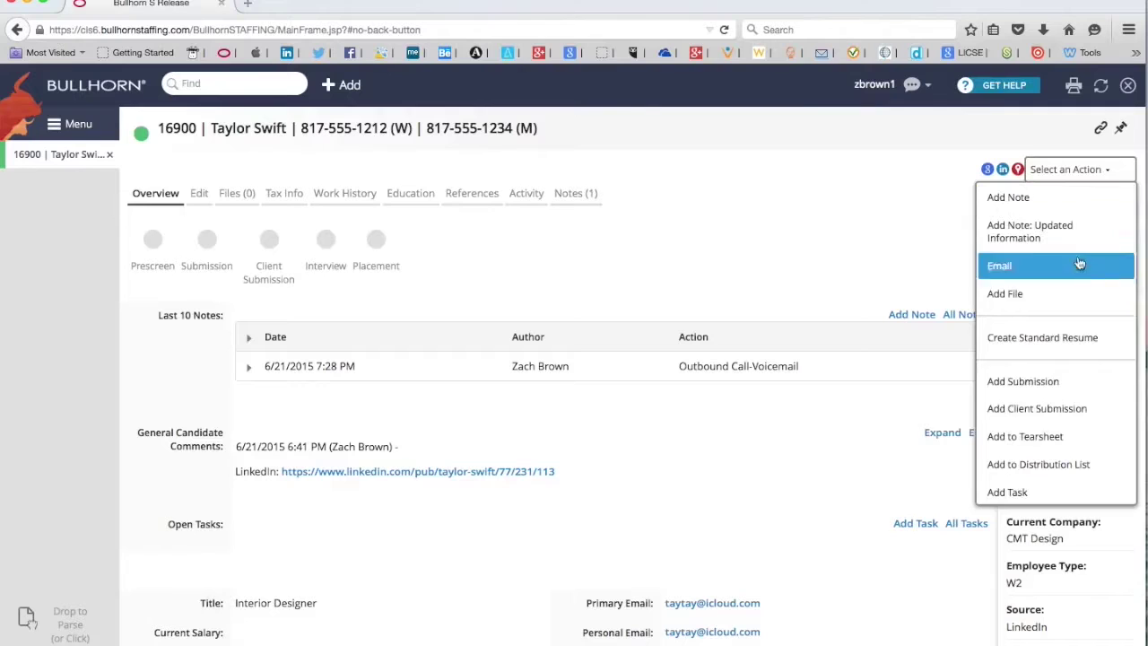
pyautogui.click(1083, 439)
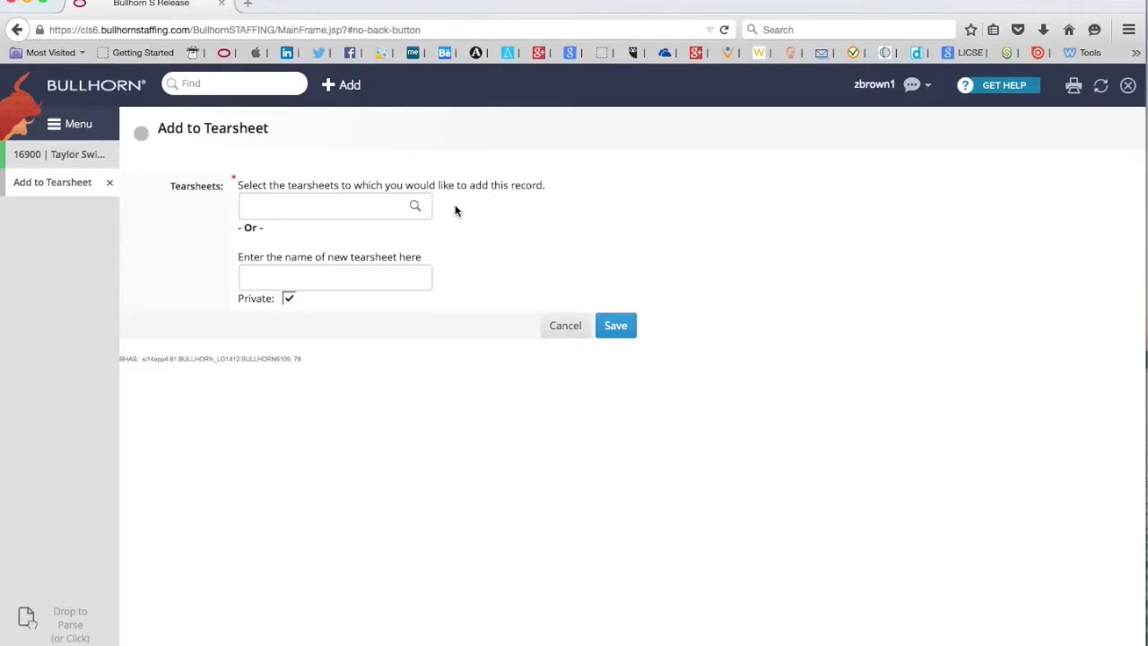
# Search existing tearsheets for 476 and then hk, find no match, and clear the search
pyautogui.click(387, 209)
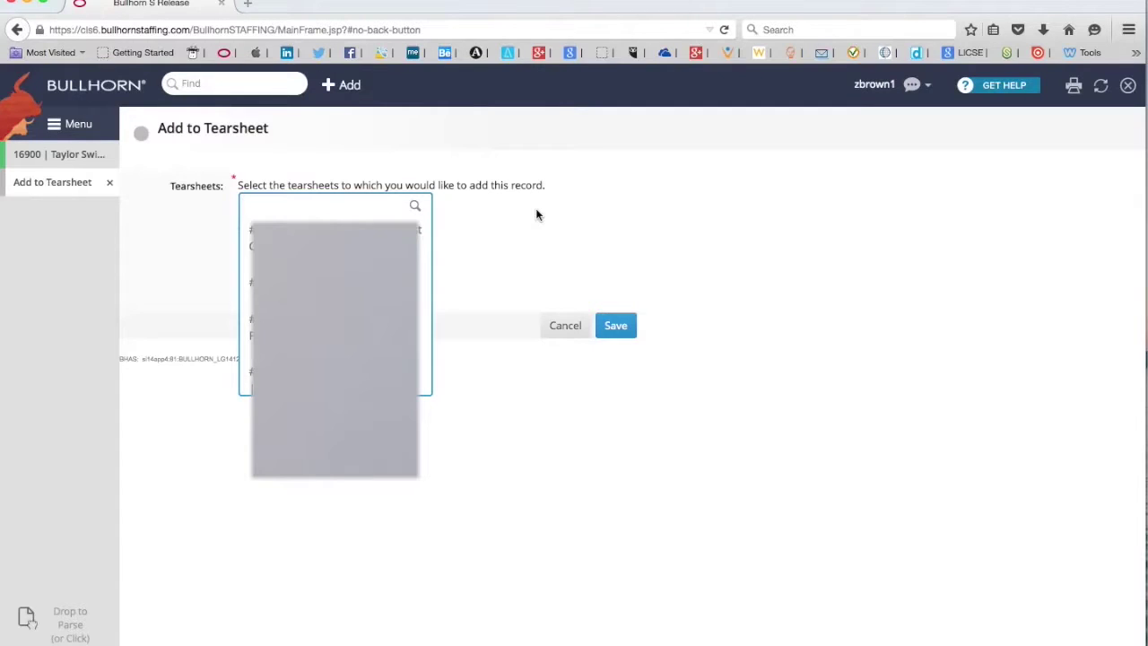
pyautogui.write('476')
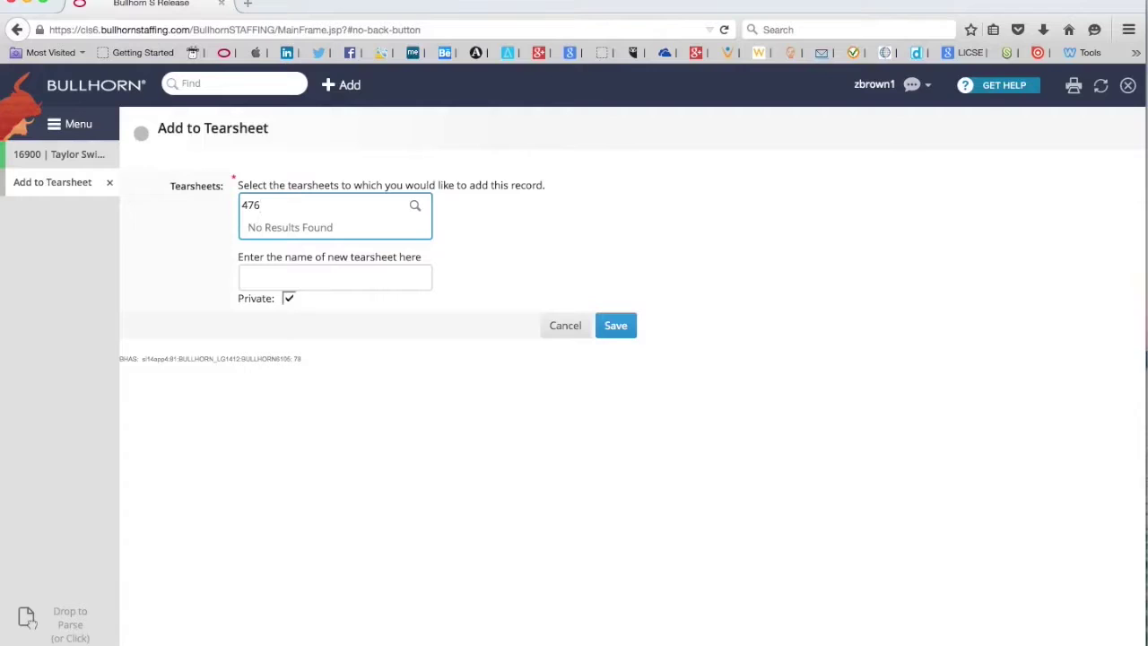
pyautogui.press('BackSpace')
pyautogui.press('BackSpace')
pyautogui.press('BackSpace')
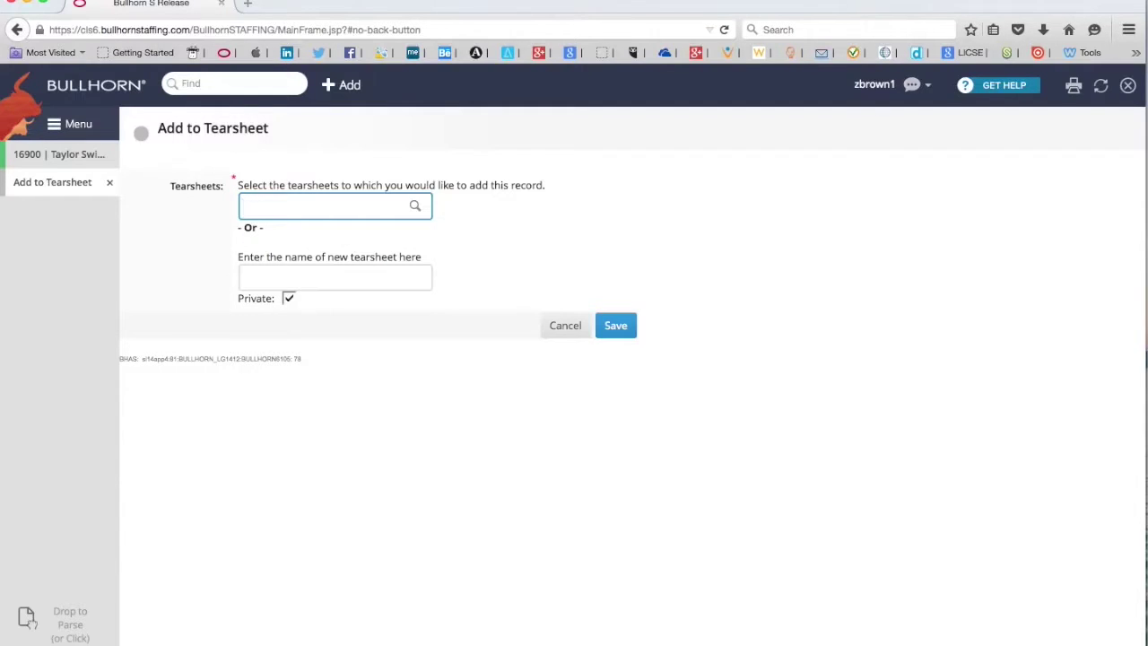
pyautogui.write('hk')
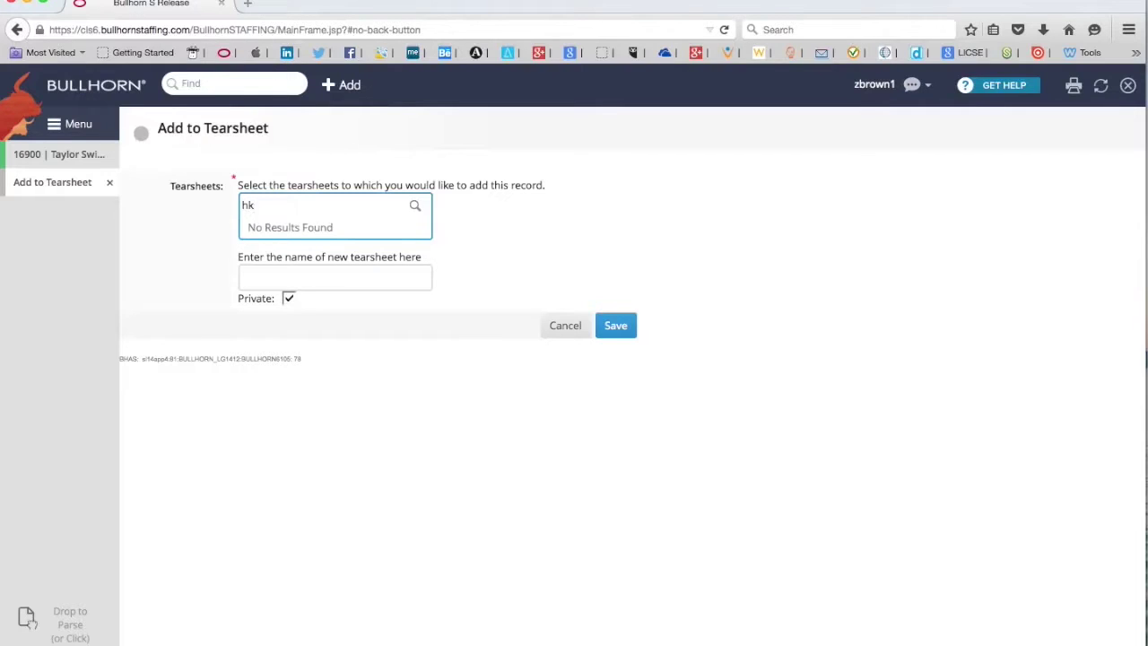
pyautogui.press('BackSpace')
pyautogui.press('BackSpace')
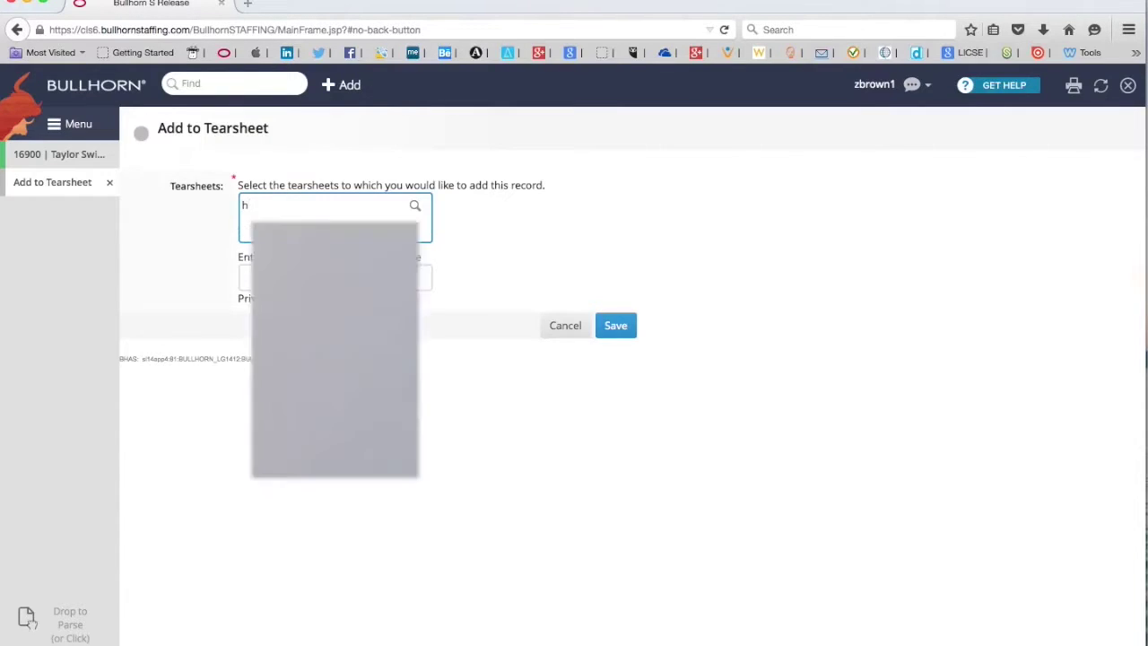
pyautogui.click(541, 229)
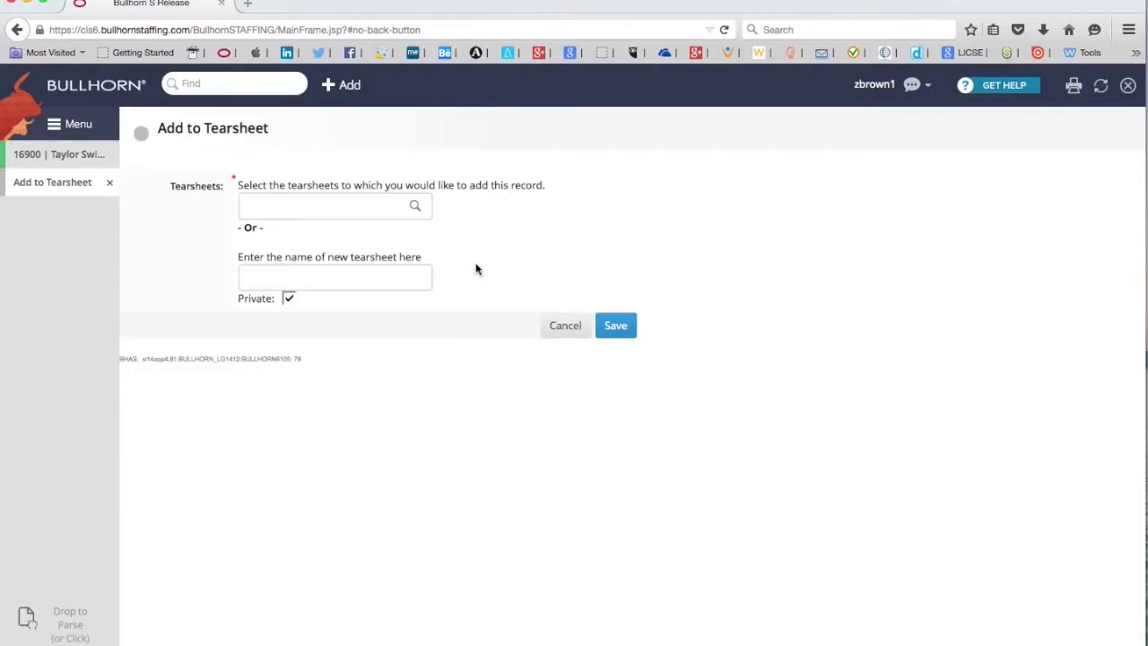
# Create a public tearsheet named '#476 HK Architects | New York | Project Architect' and save the candidate to it
pyautogui.click(420, 276)
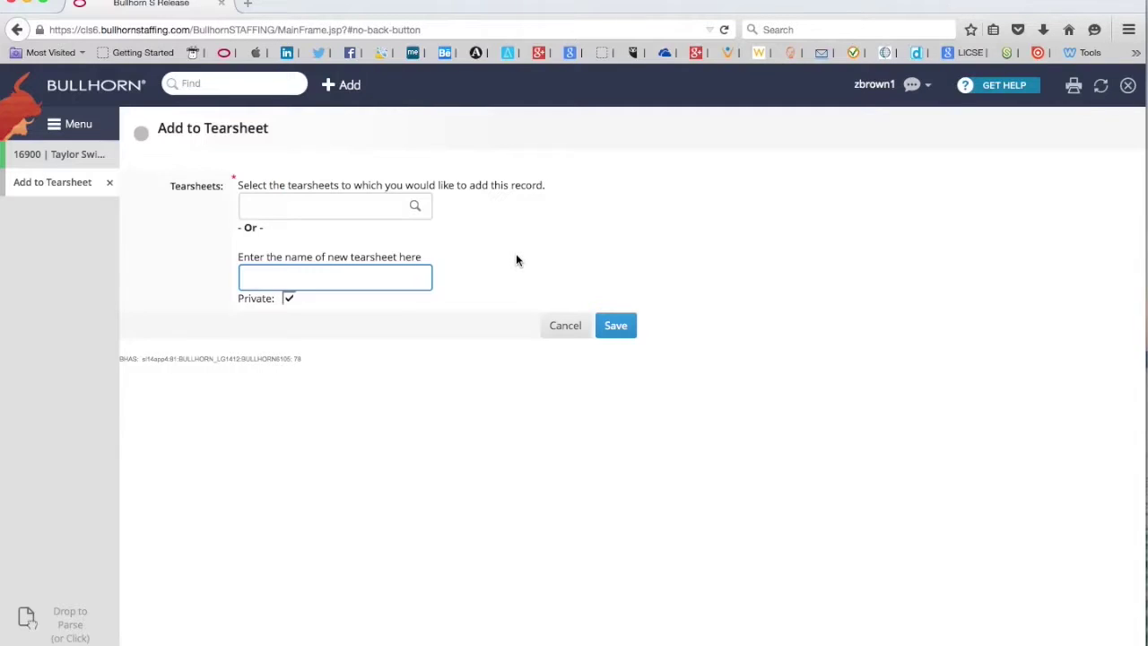
pyautogui.write('#476')
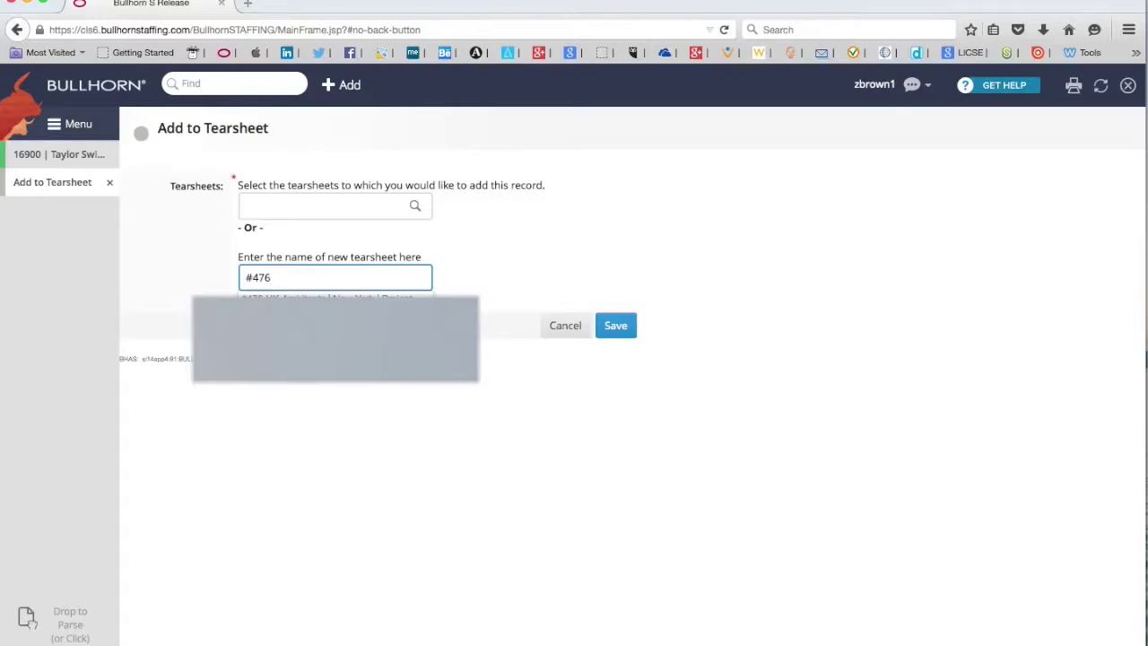
pyautogui.write(' HM')
pyautogui.press('BackSpace')
pyautogui.write('K Architects | ')
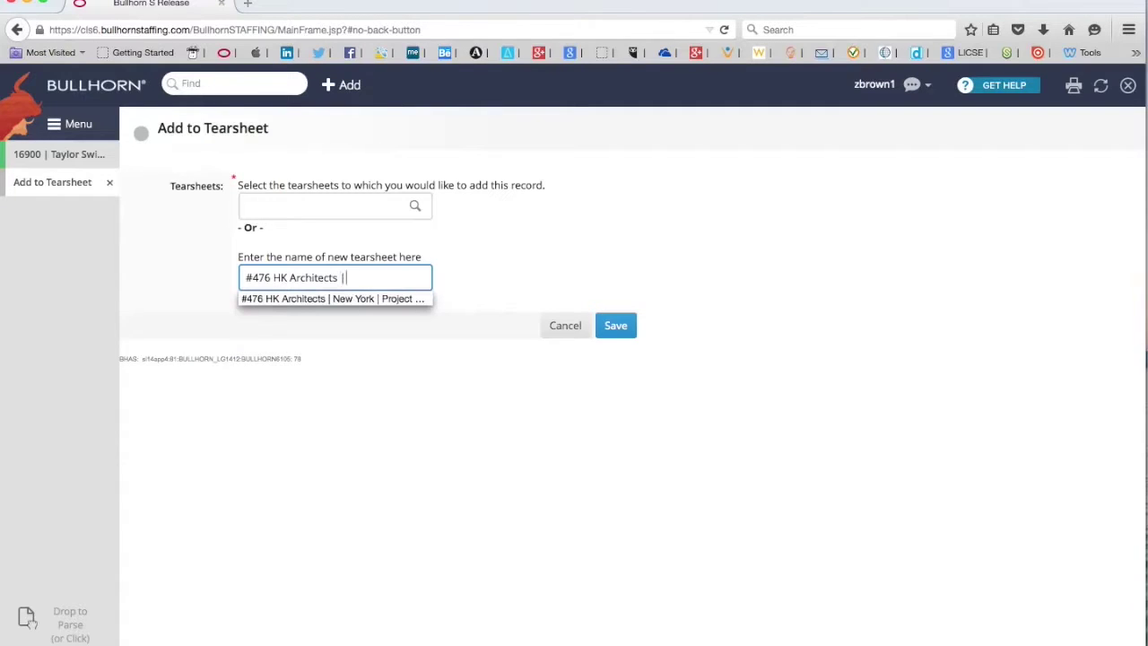
pyautogui.write('New York | Project')
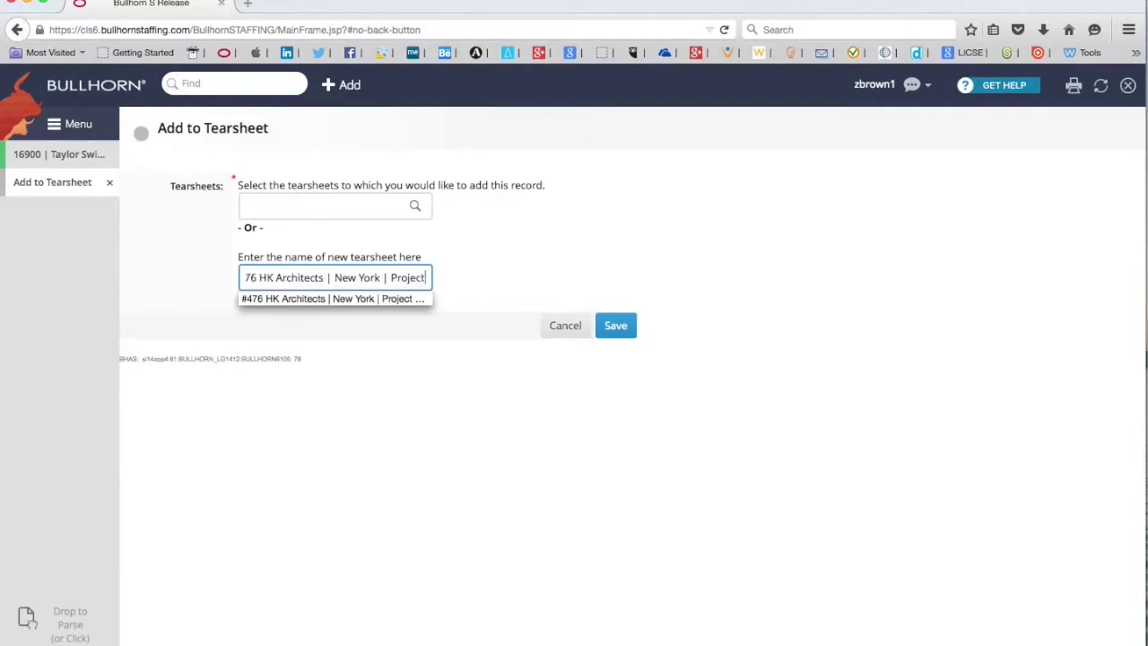
pyautogui.write(' Architect')
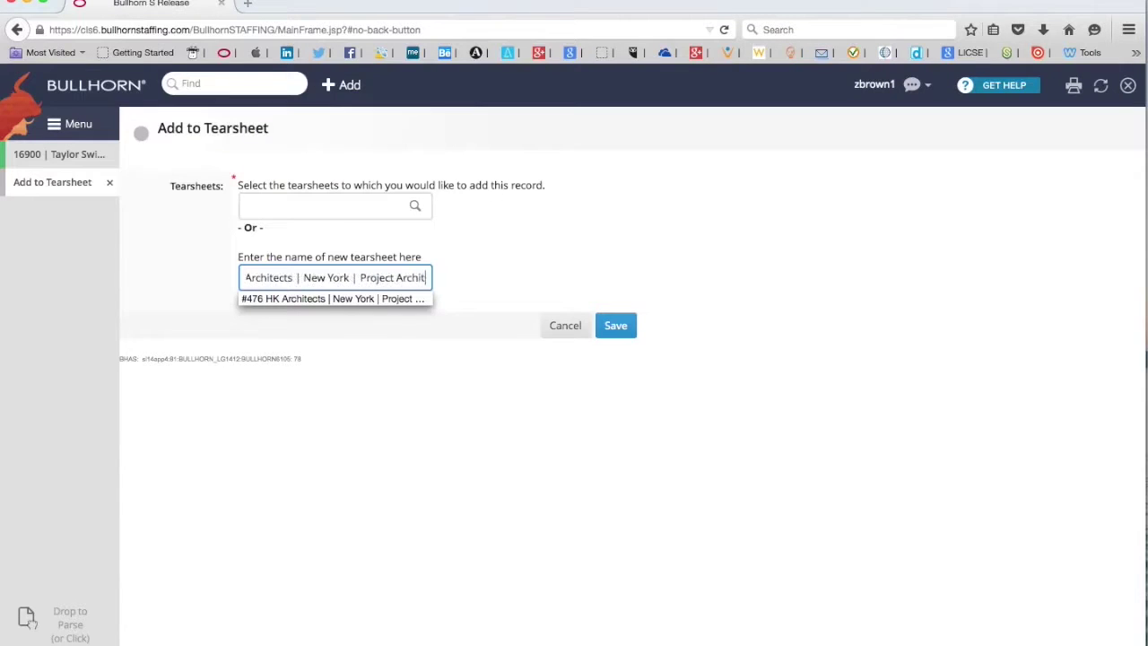
pyautogui.click(531, 258)
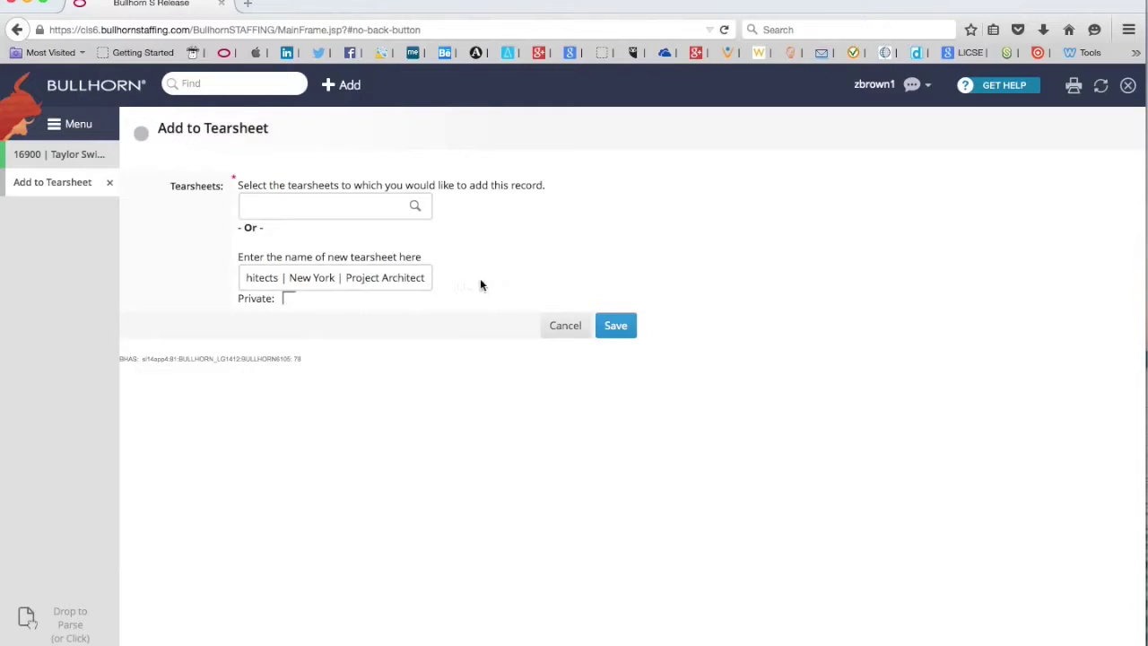
pyautogui.click(616, 327)
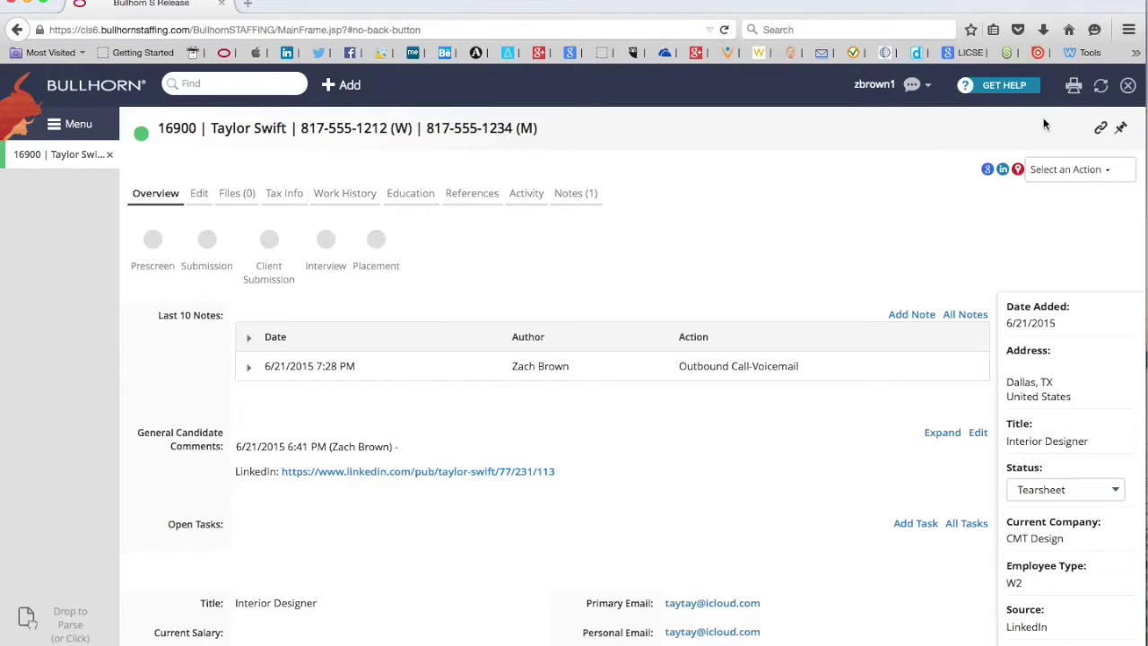
# Refresh the candidate record and scroll to its Tearsheets field listing the #476 tearsheet
pyautogui.click(1102, 87)
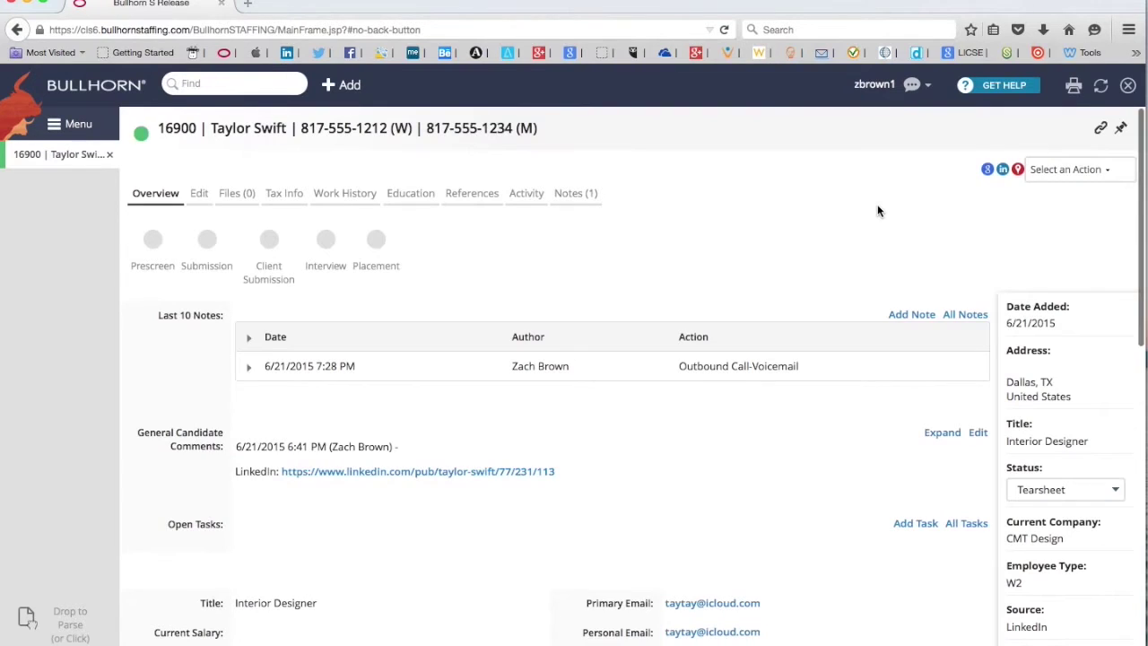
pyautogui.scroll(-5, 883, 215)
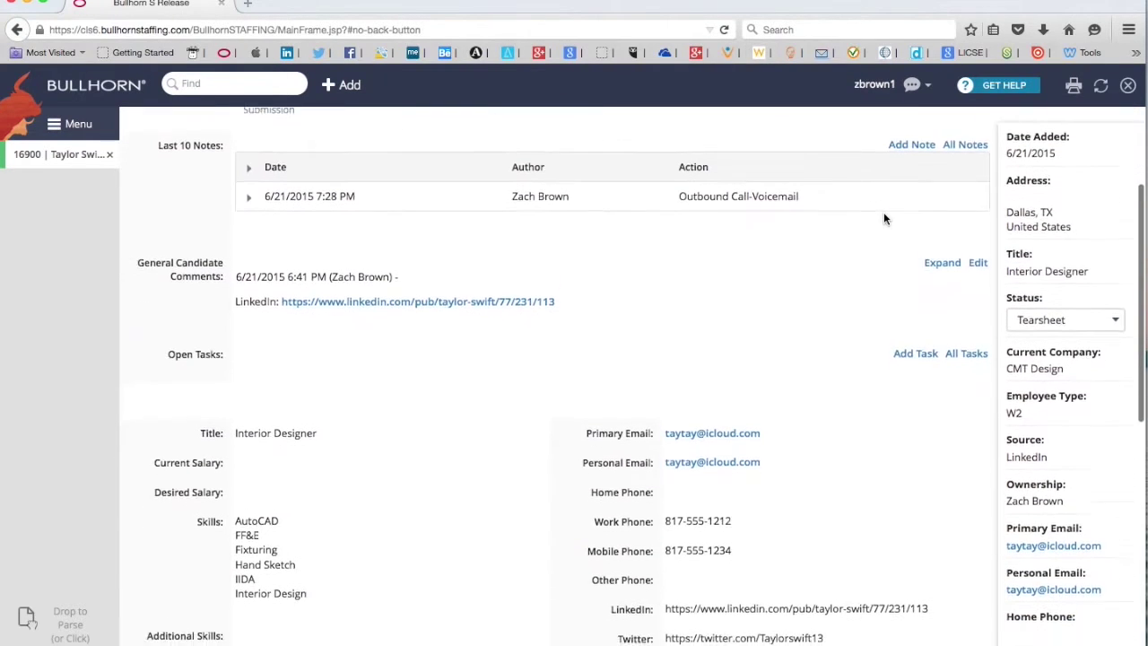
pyautogui.scroll(-5, 884, 218)
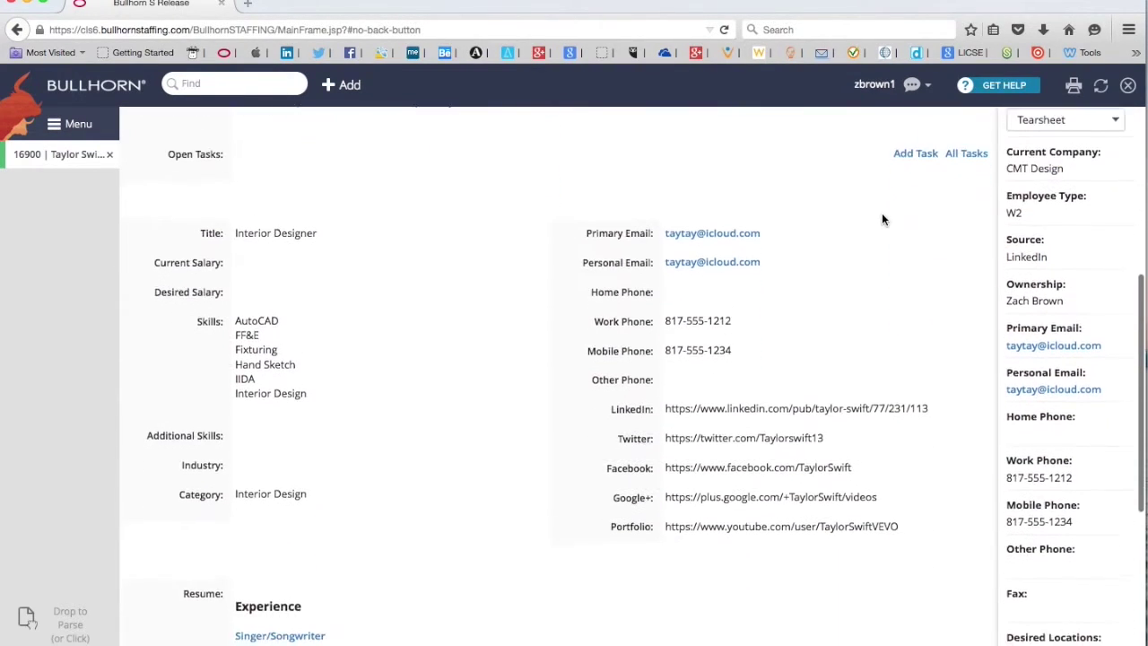
pyautogui.scroll(-7, 882, 218)
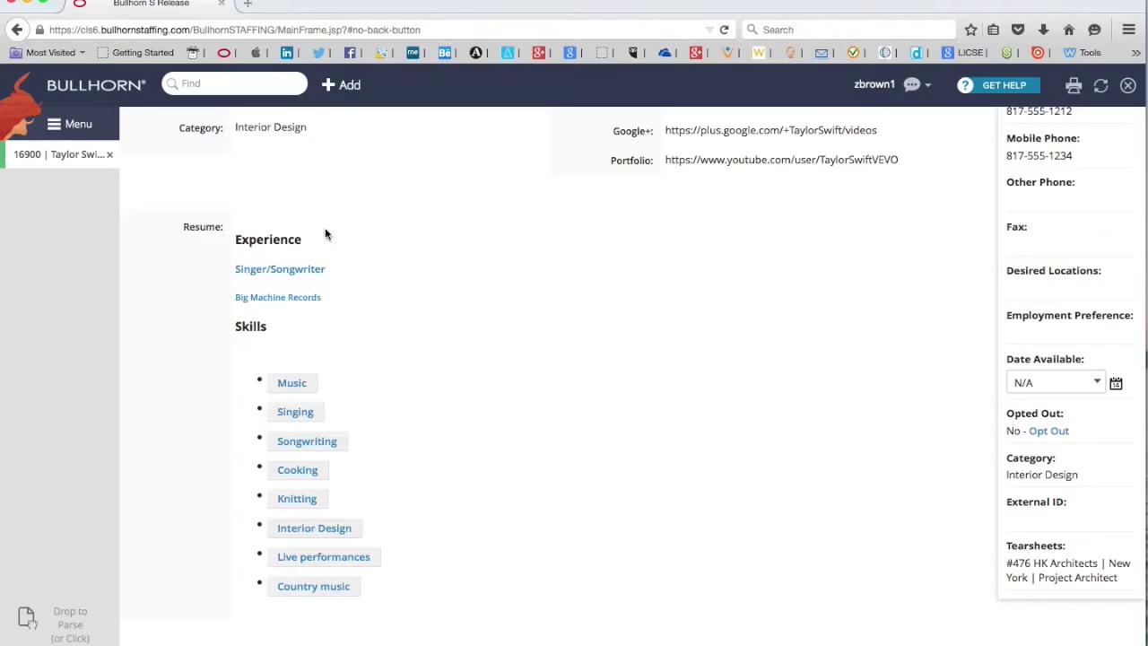
# Open the Tearsheet List and expand #476 to view its one Interior Designer candidate
pyautogui.click(83, 125)
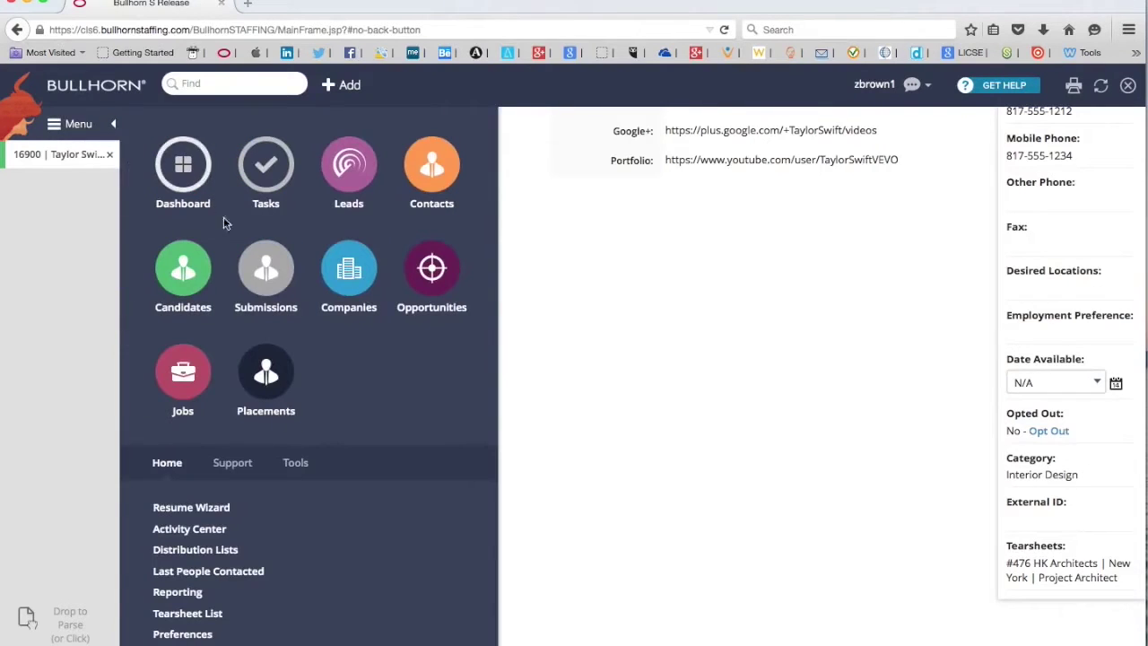
pyautogui.click(167, 466)
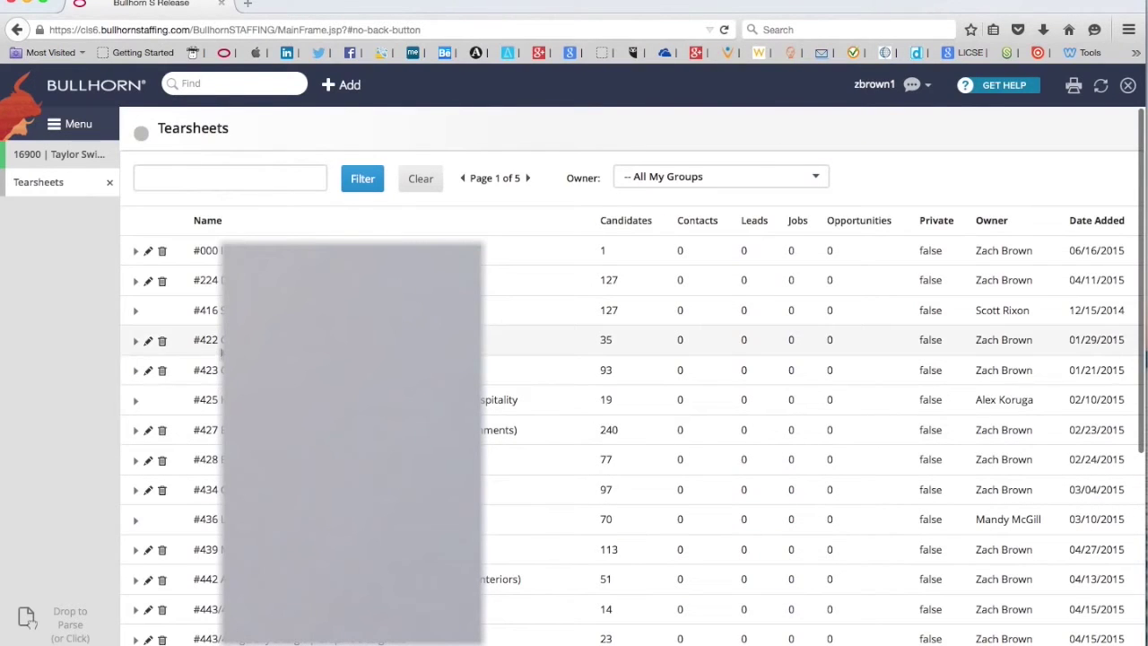
pyautogui.scroll(-4, 632, 375)
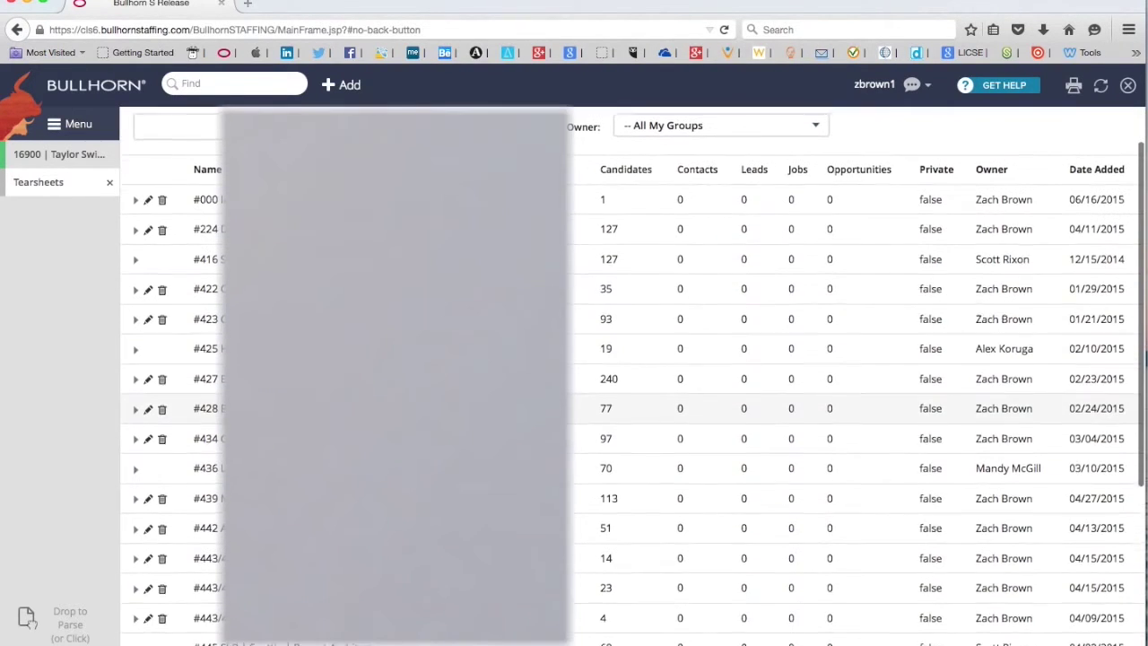
pyautogui.scroll(-4, 632, 415)
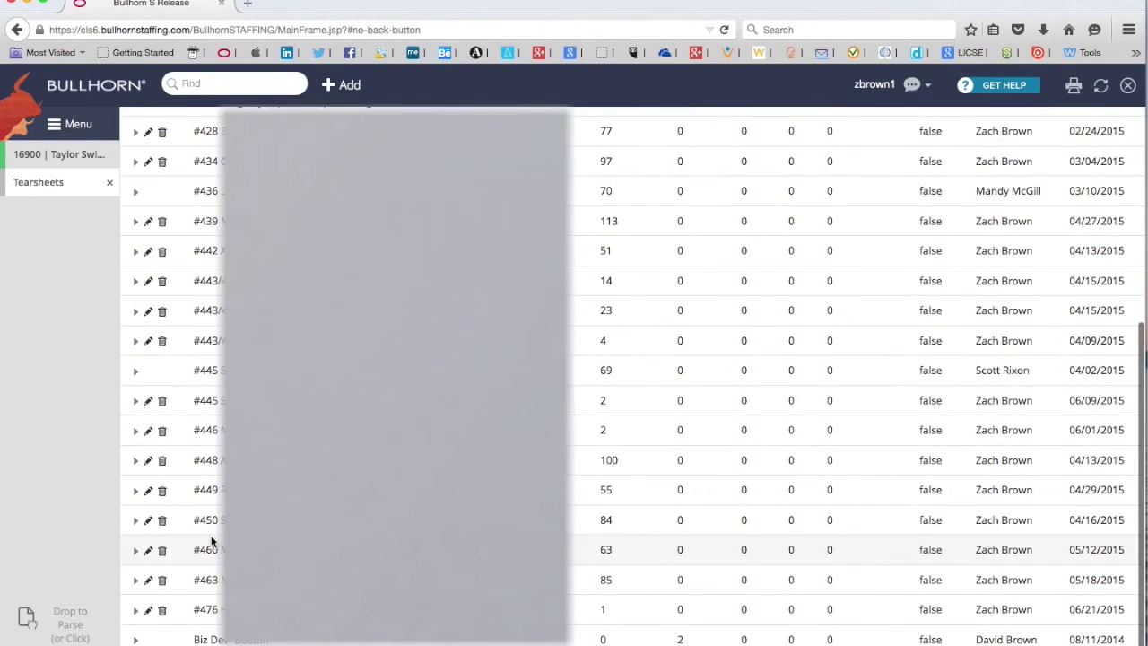
pyautogui.click(135, 612)
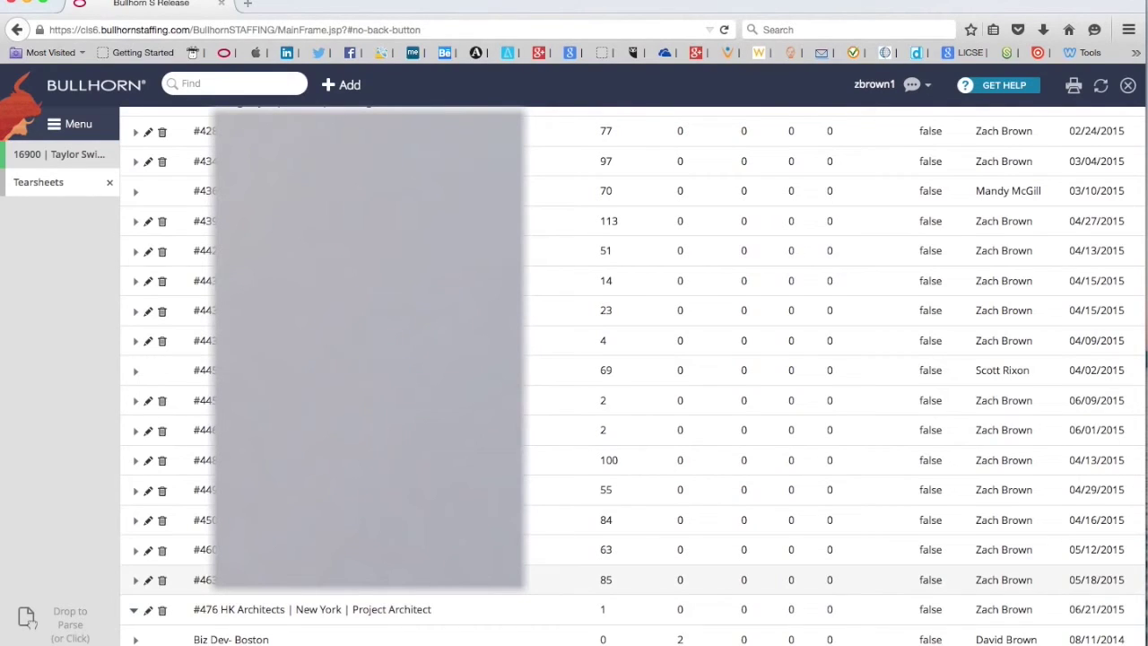
pyautogui.scroll(-1, 633, 377)
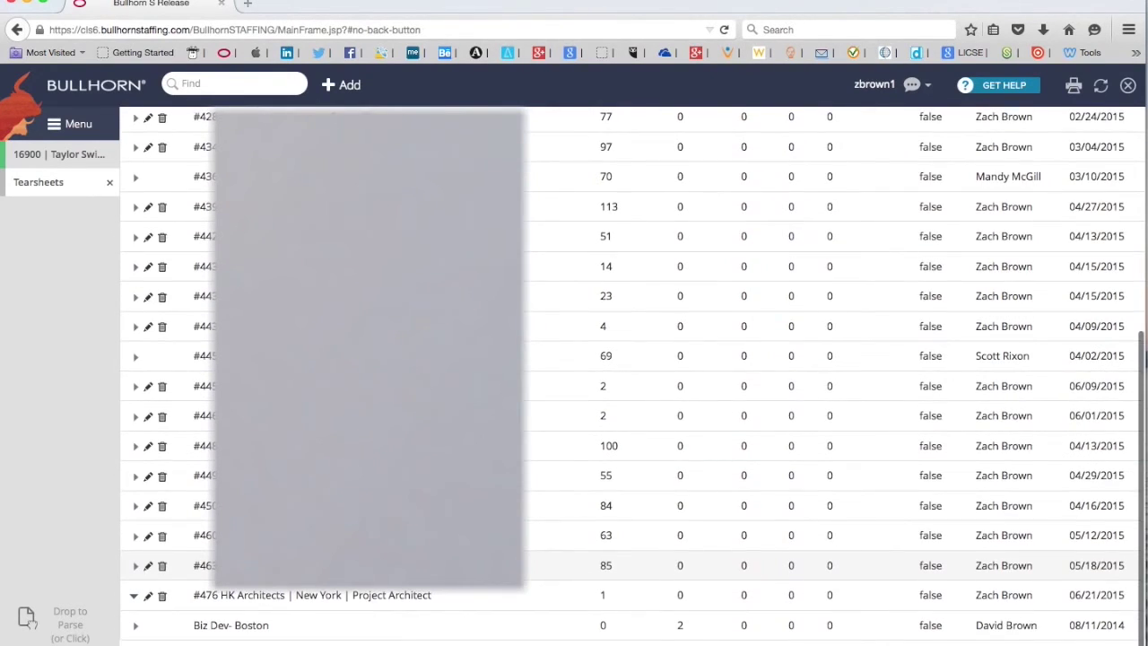
pyautogui.scroll(-3, 331, 592)
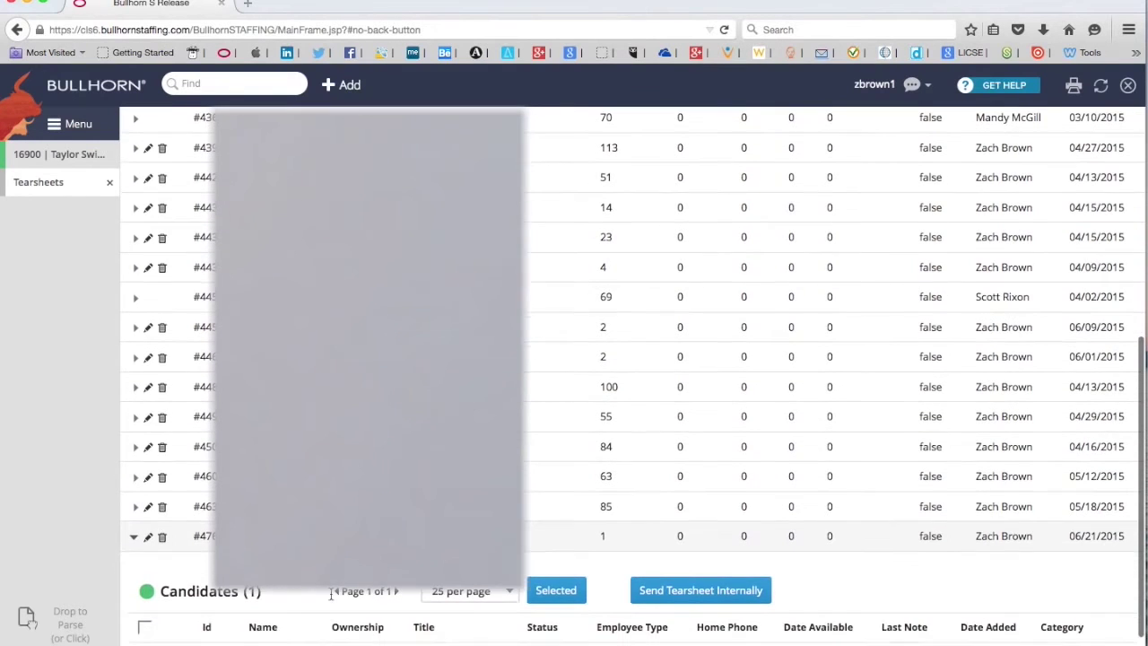
pyautogui.scroll(-3, 330, 592)
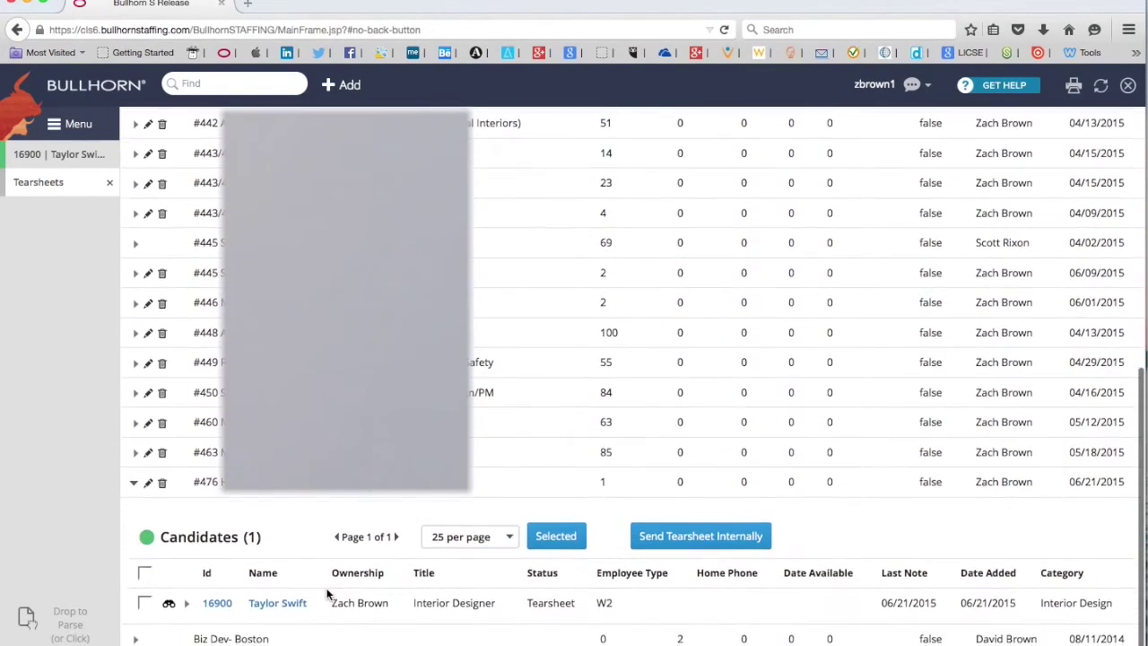